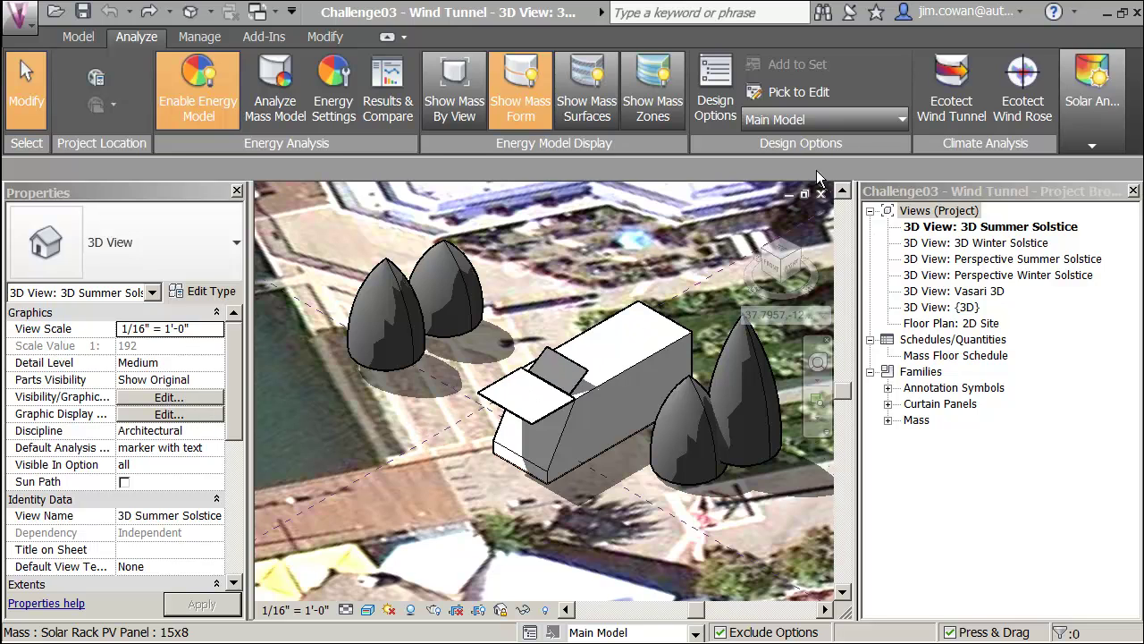
Start the wind tunnel airflow simulation and set the 2D grid slice position to 2
click(943, 107)
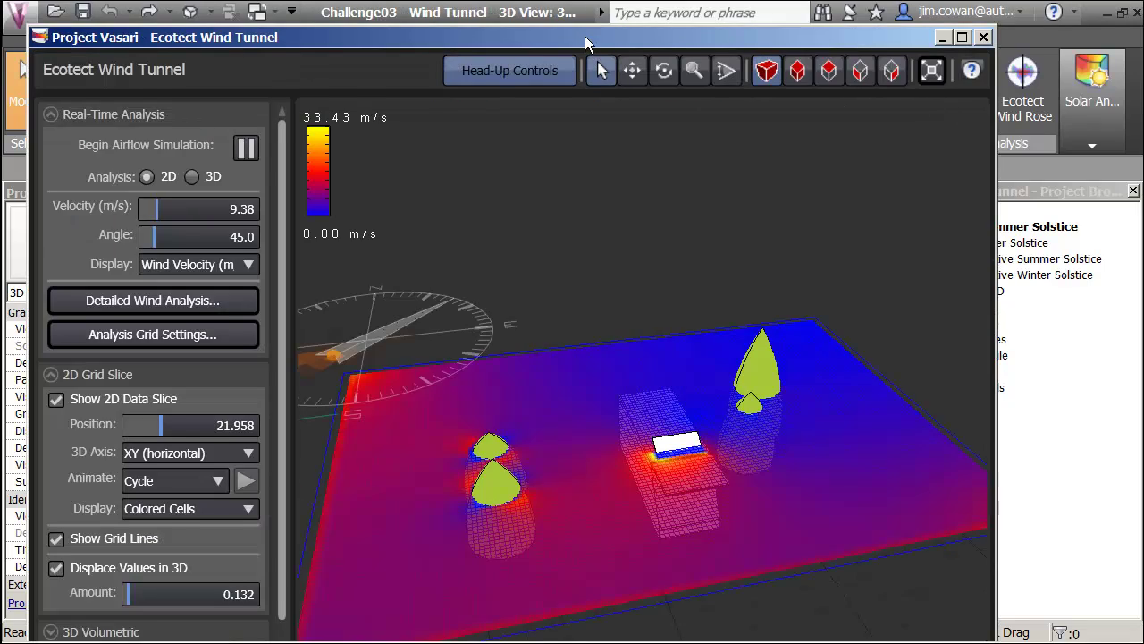
drag(592, 37, 606, 15)
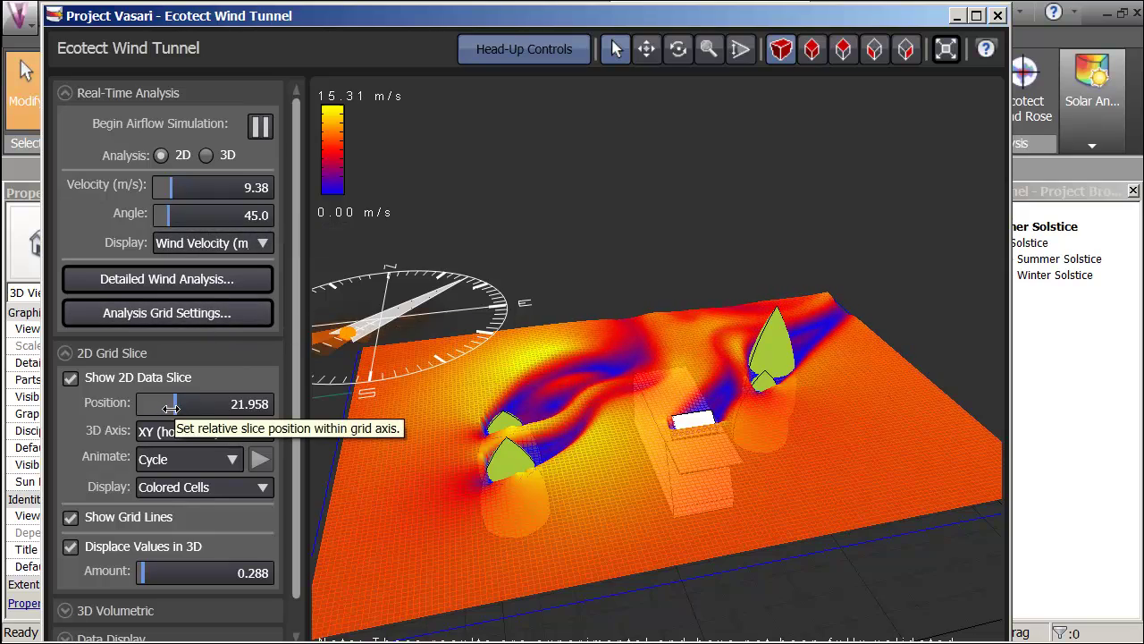
drag(173, 408, 149, 408)
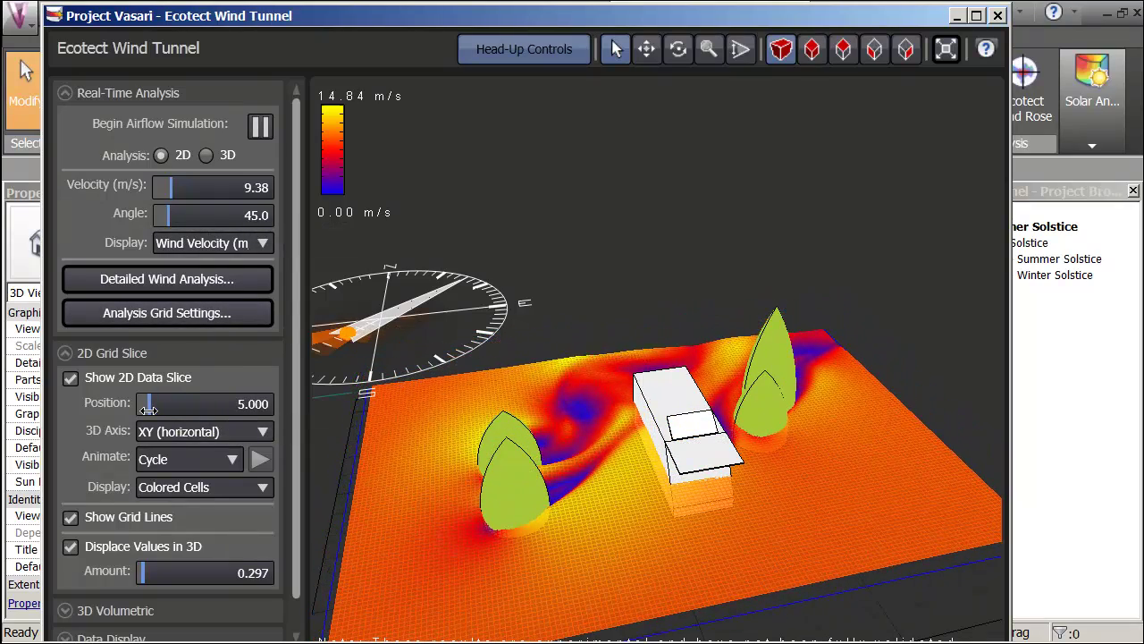
drag(258, 406, 281, 413)
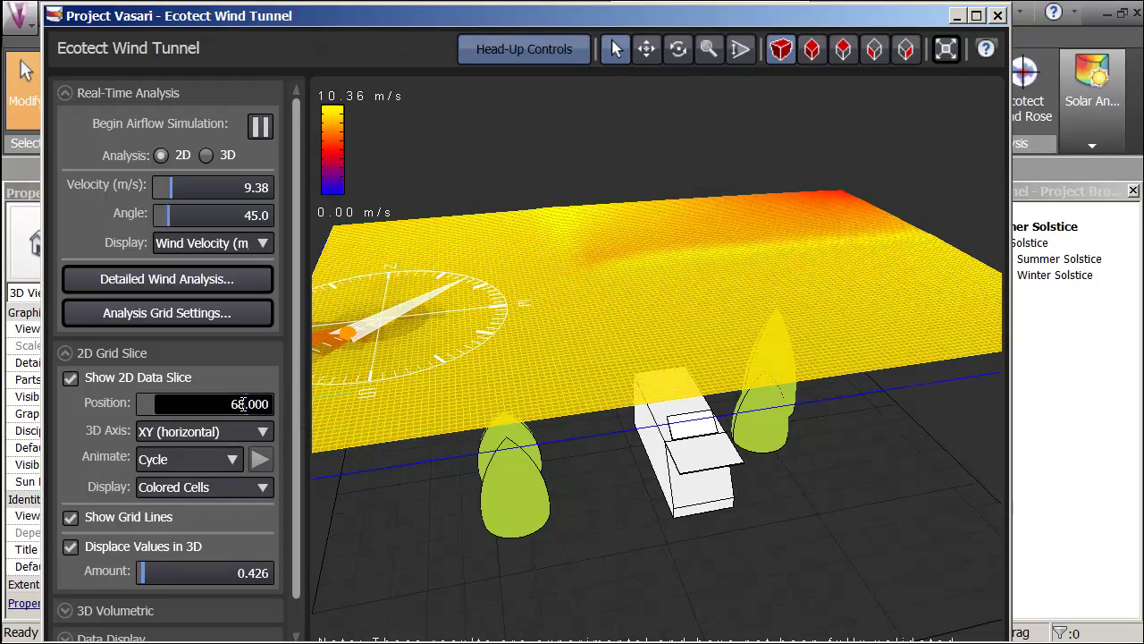
key(BackSpace)
key(BackSpace)
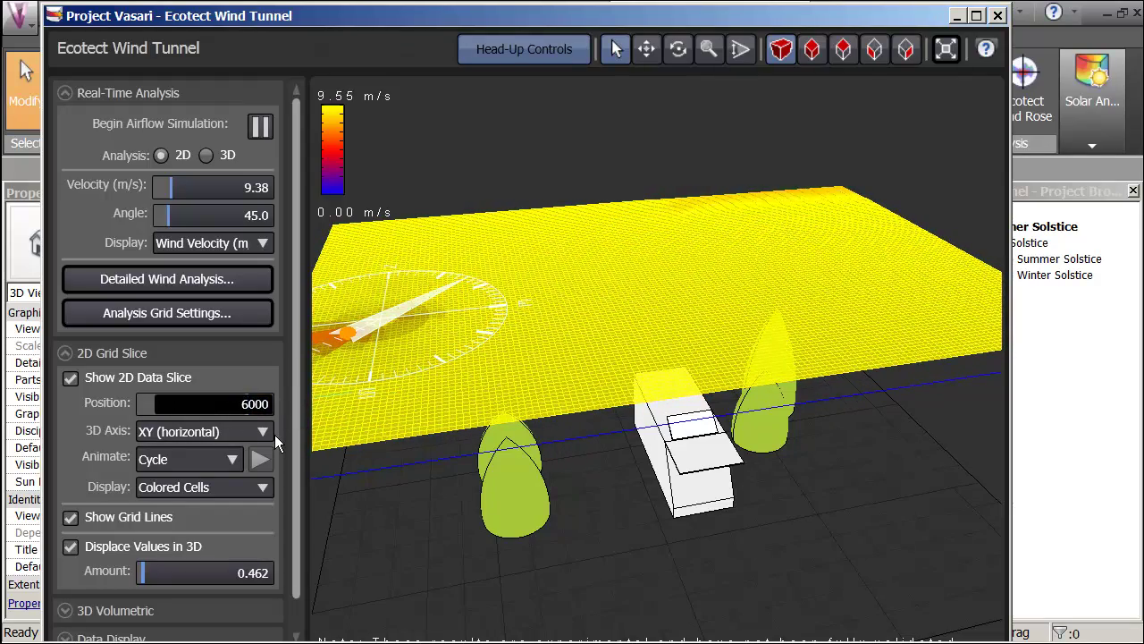
key(BackSpace)
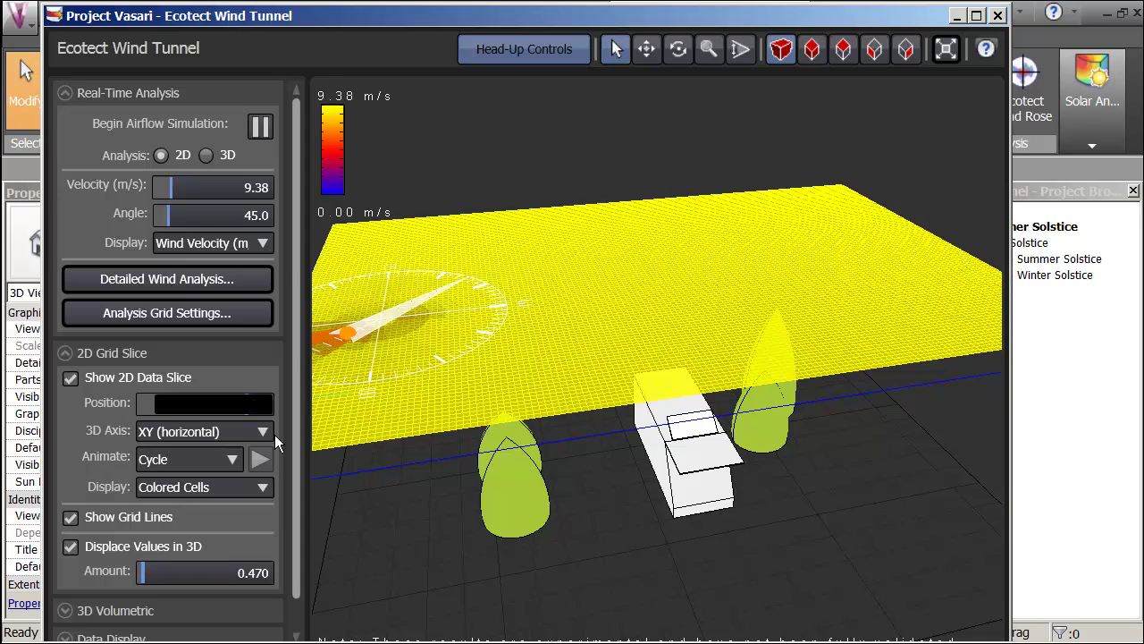
text(2)
key(Return)
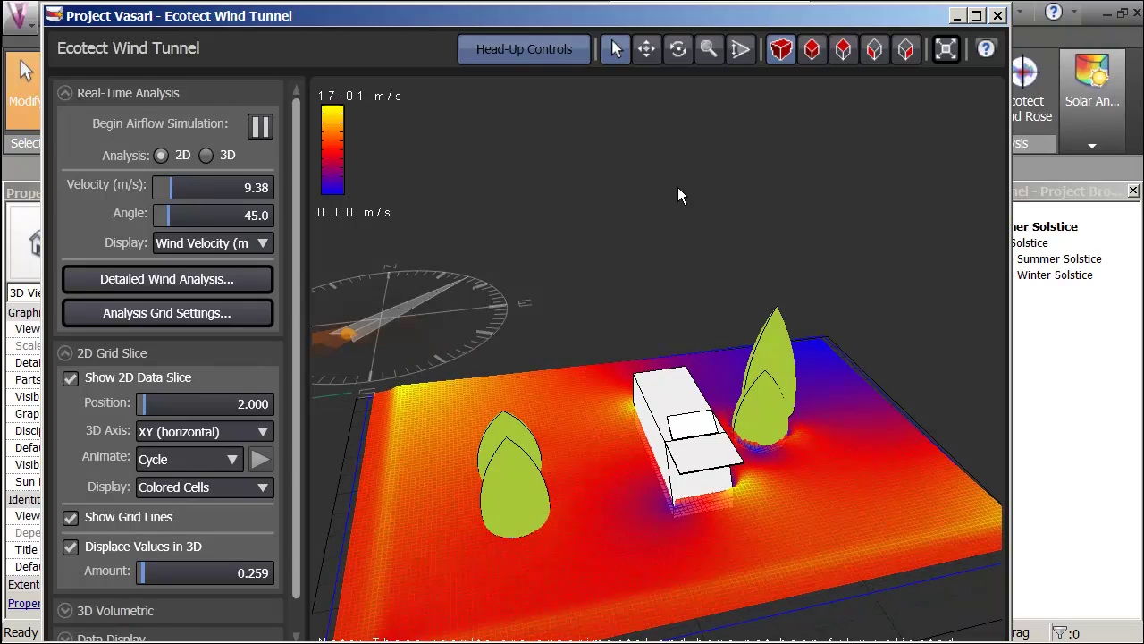
Open Detailed Wind Analysis and restrict the wind data range to June through August
click(198, 282)
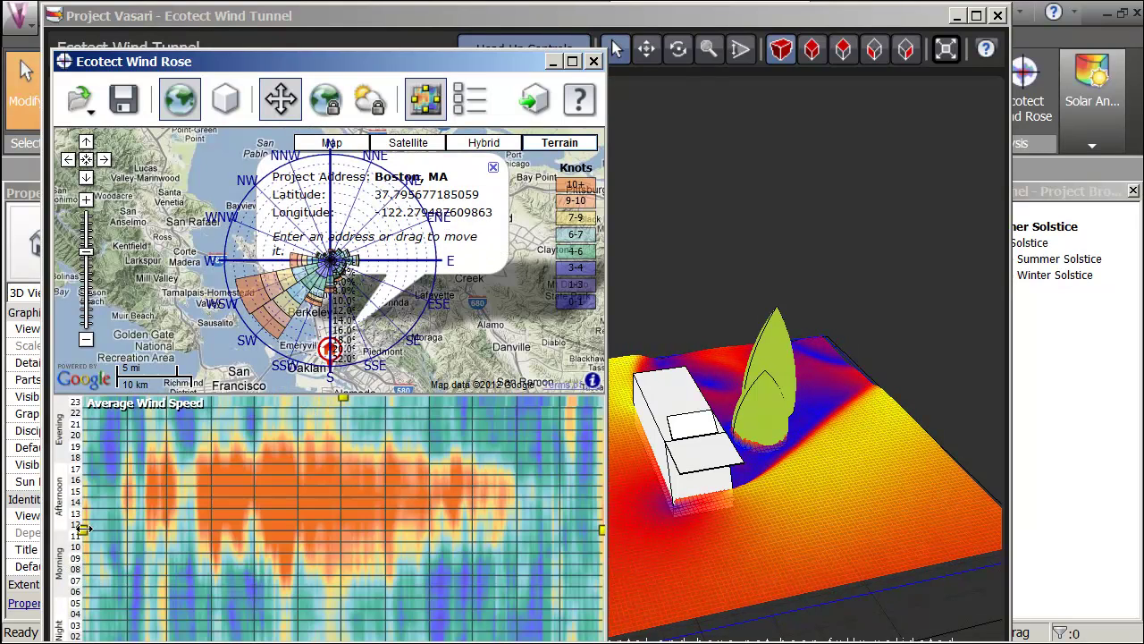
drag(83, 529, 255, 530)
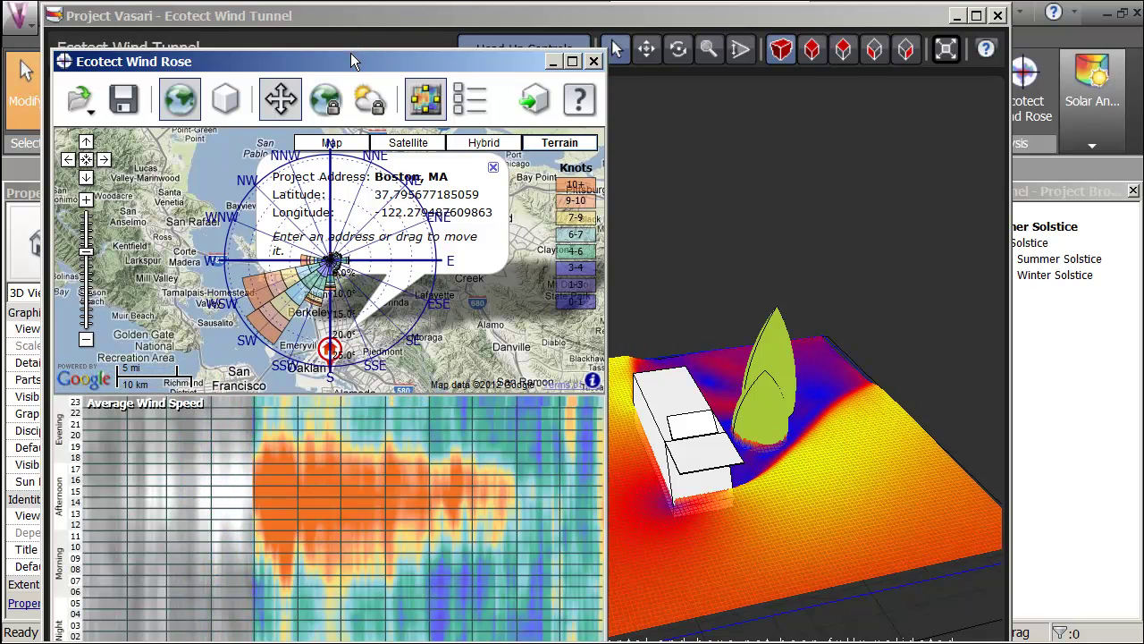
drag(351, 60, 405, 1)
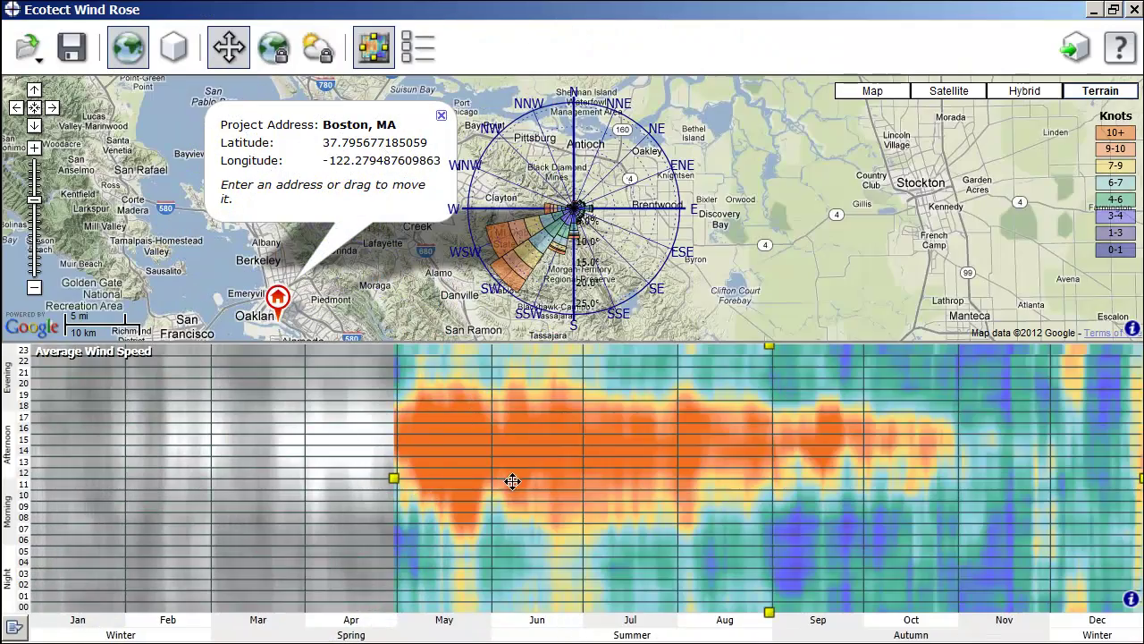
mouse_move(395, 478)
mouse_down()
mouse_move(492, 477)
mouse_move(480, 477)
mouse_up()
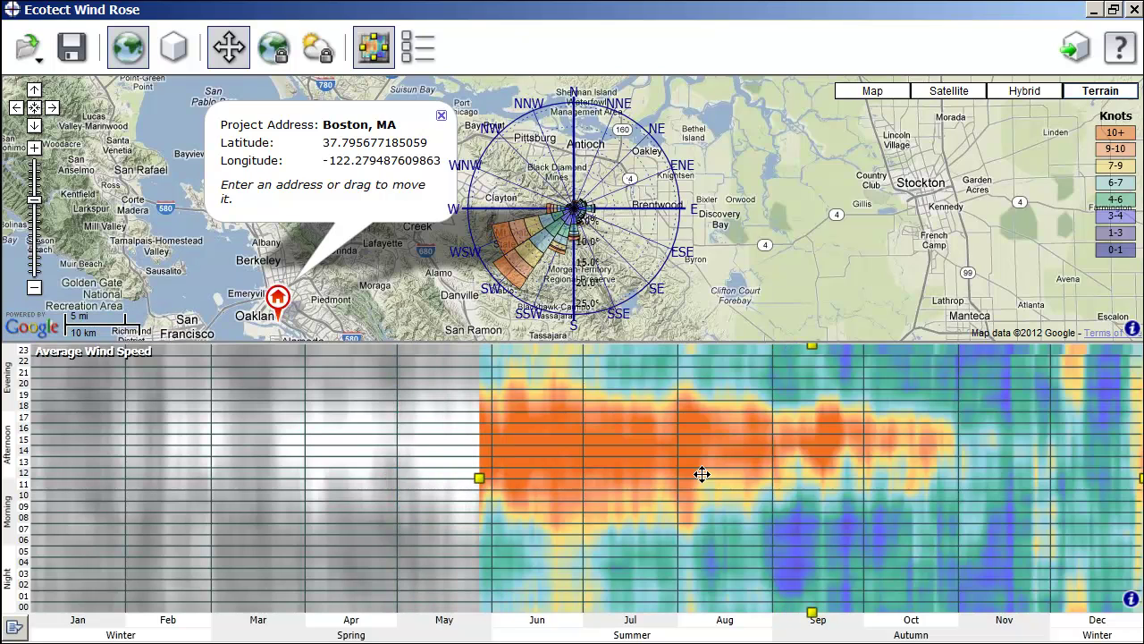
drag(1141, 478, 768, 510)
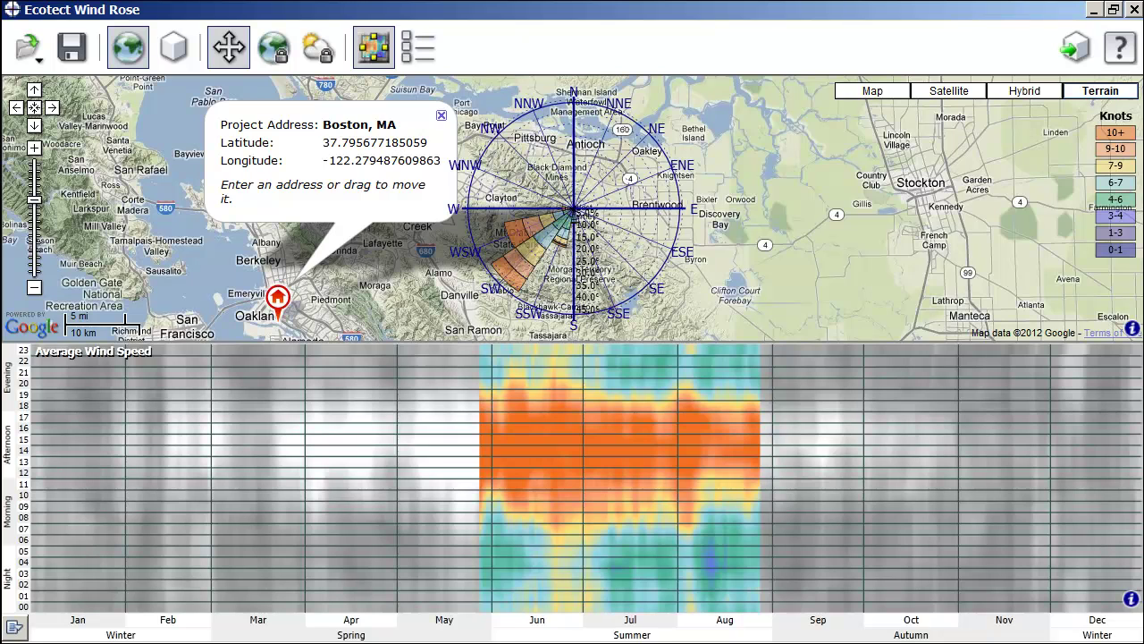
Close the Wind Rose, switch to plan view, and raise wind velocity to 27.20 m/s
click(1133, 9)
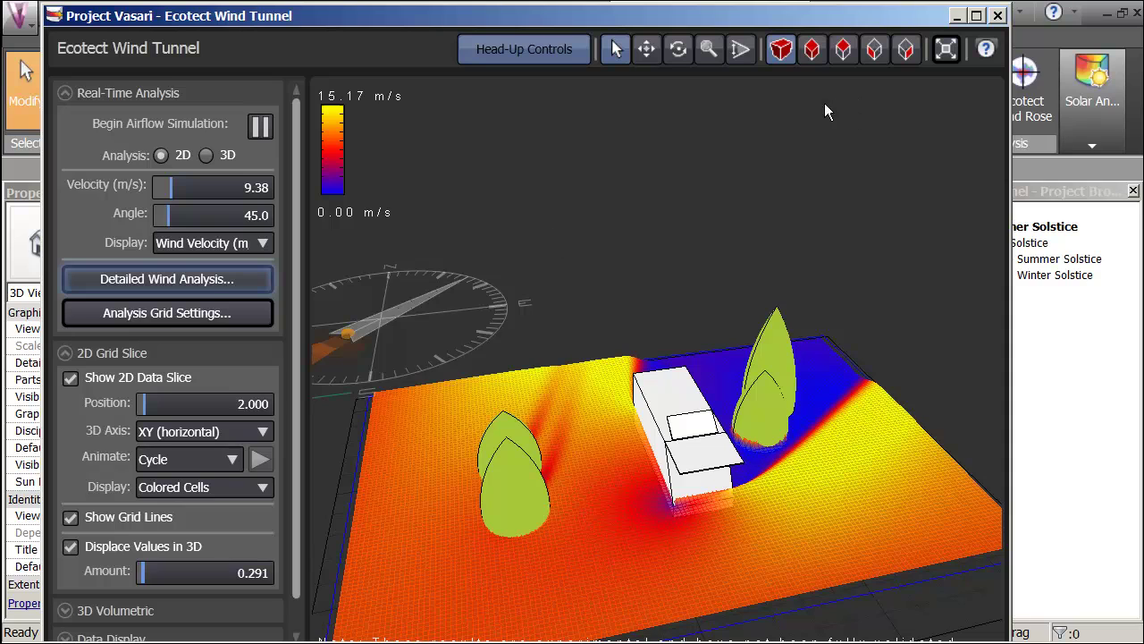
click(843, 51)
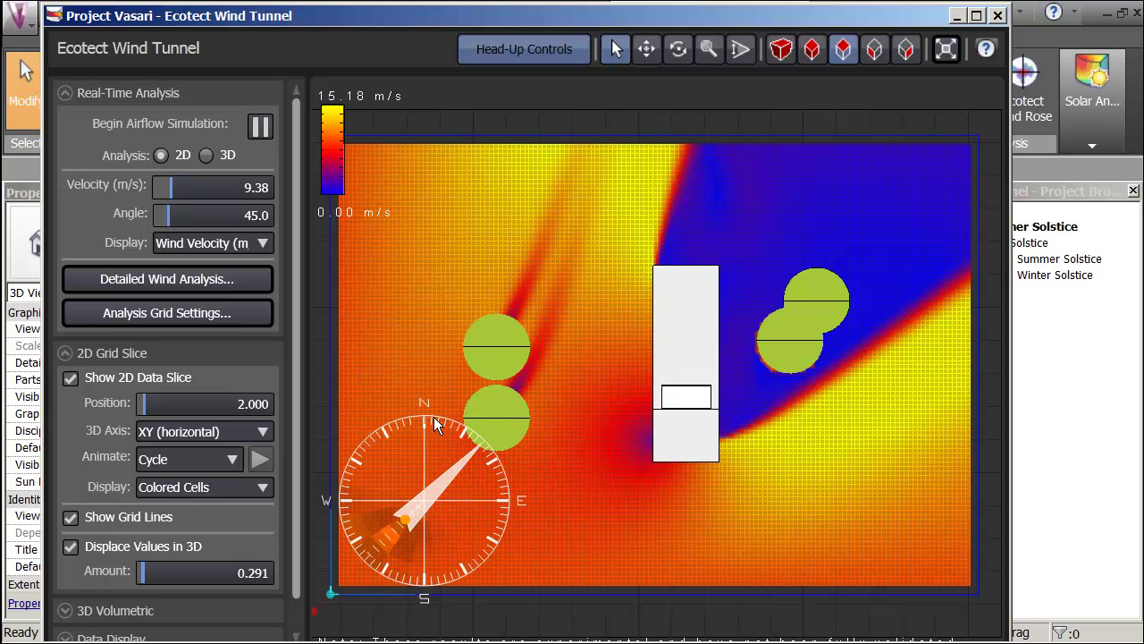
mouse_move(433, 417)
mouse_down()
mouse_move(410, 450)
mouse_move(386, 434)
mouse_move(365, 446)
mouse_move(379, 430)
mouse_move(370, 441)
mouse_up()
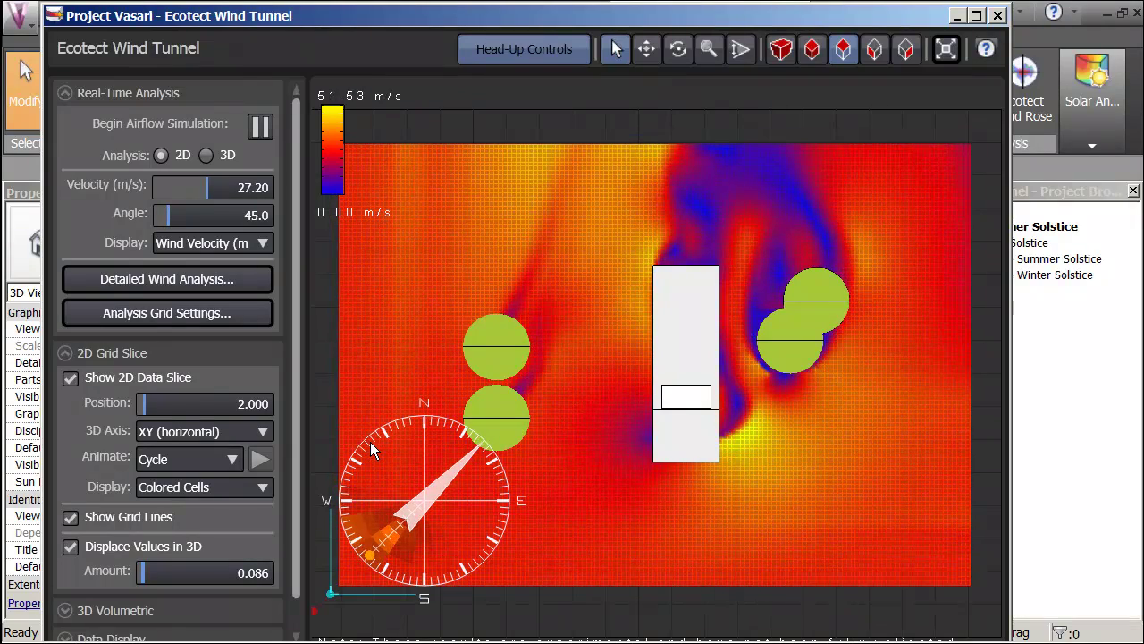